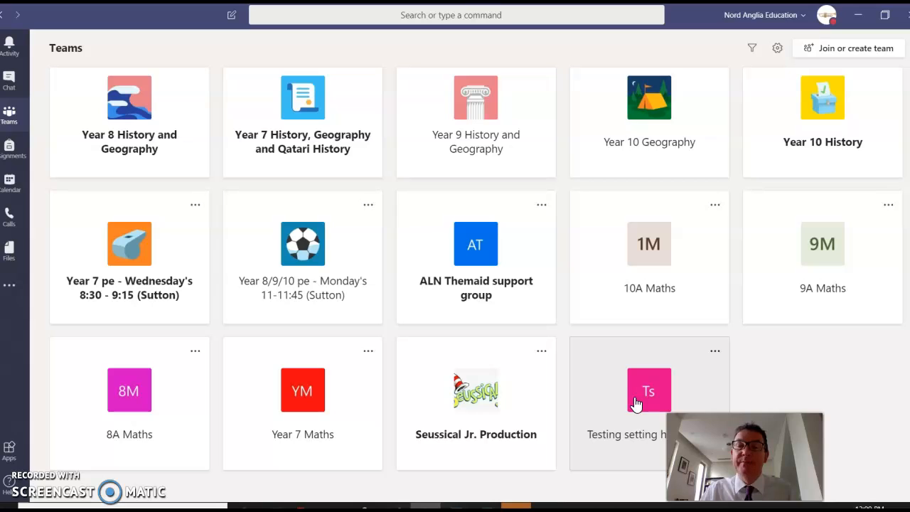
Open the assignments of the "Testing setting homework" team.
click(635, 403)
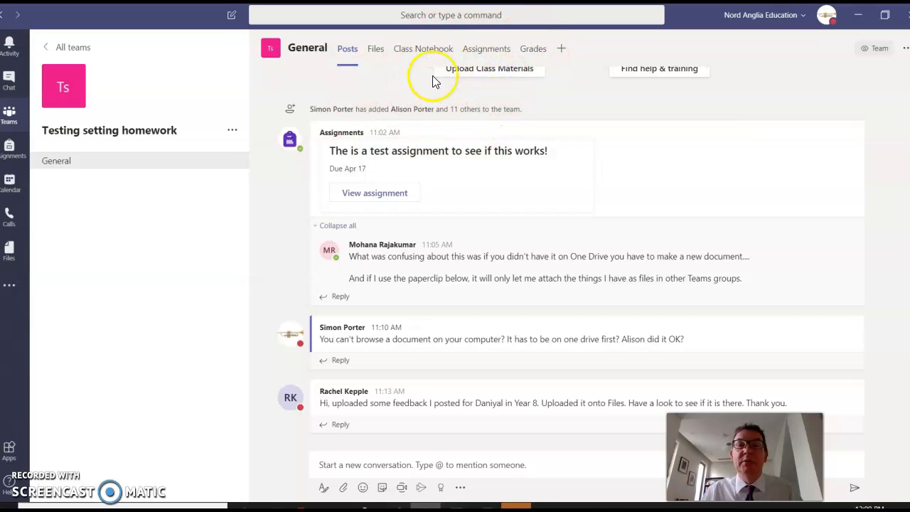
click(483, 51)
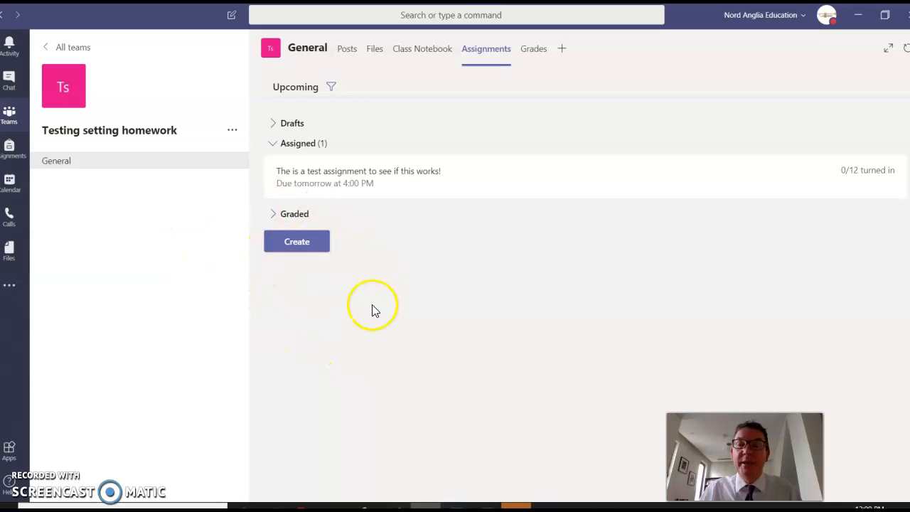
Create a new assignment titled "Test assignment" with "Instructions" as its instructions text.
click(292, 248)
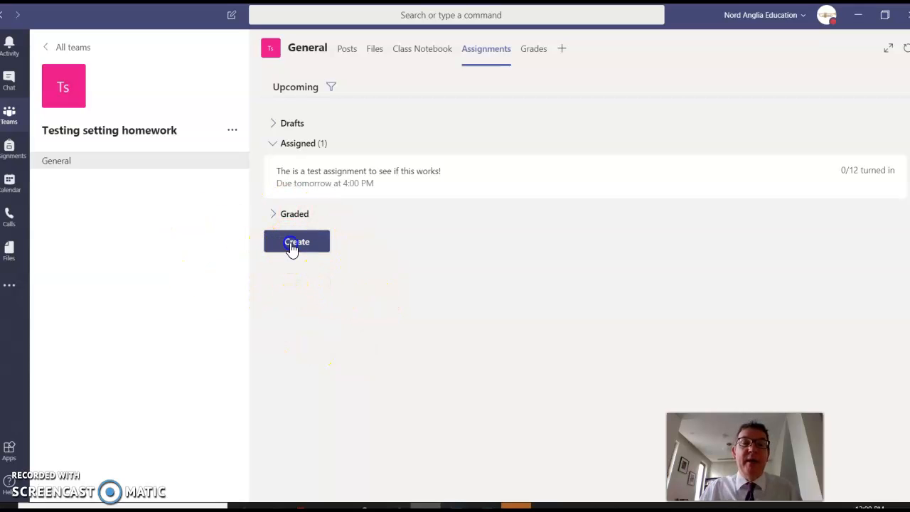
click(324, 178)
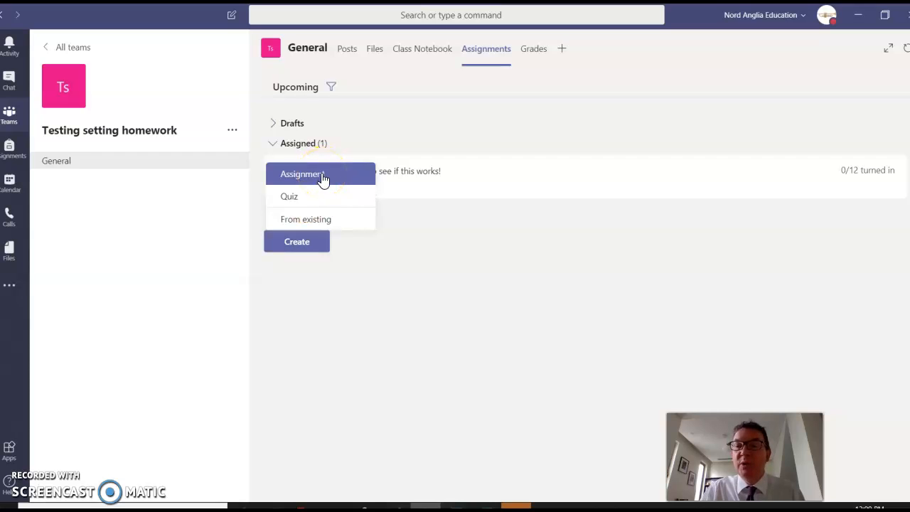
click(315, 177)
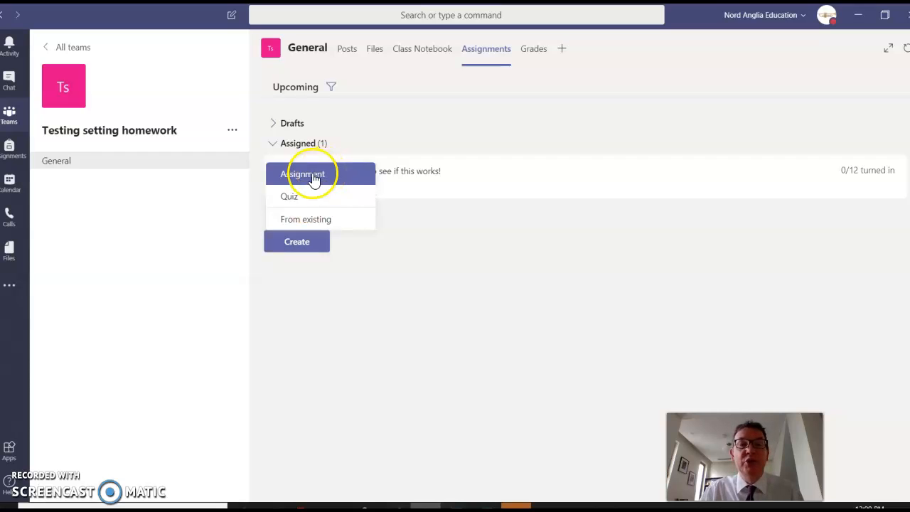
click(313, 178)
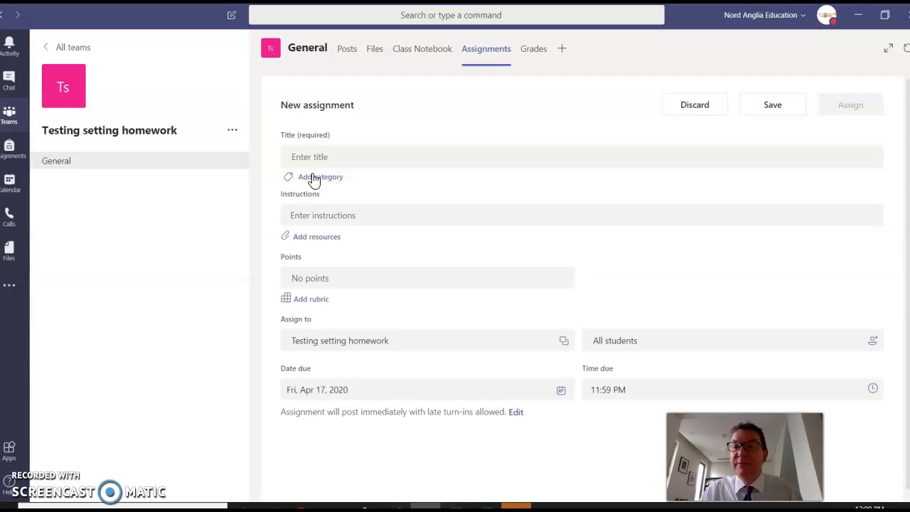
click(329, 155)
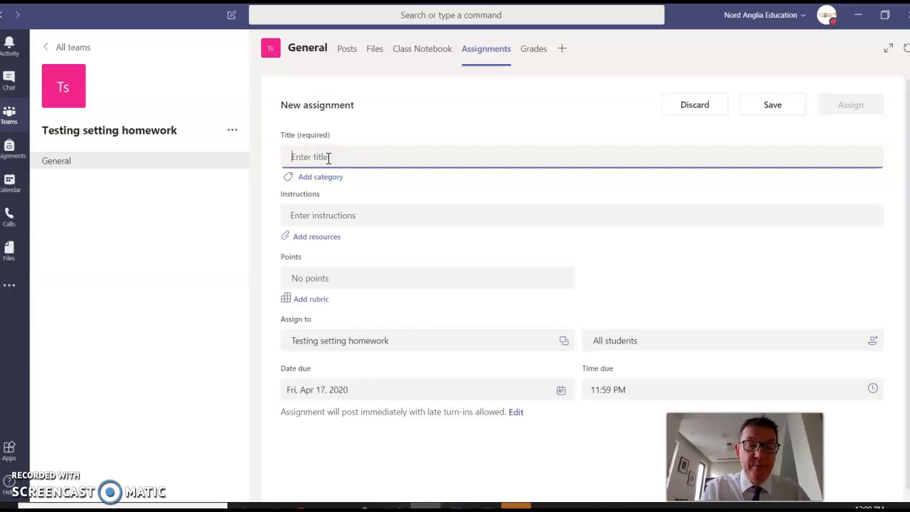
text(Test assignment)
click(331, 217)
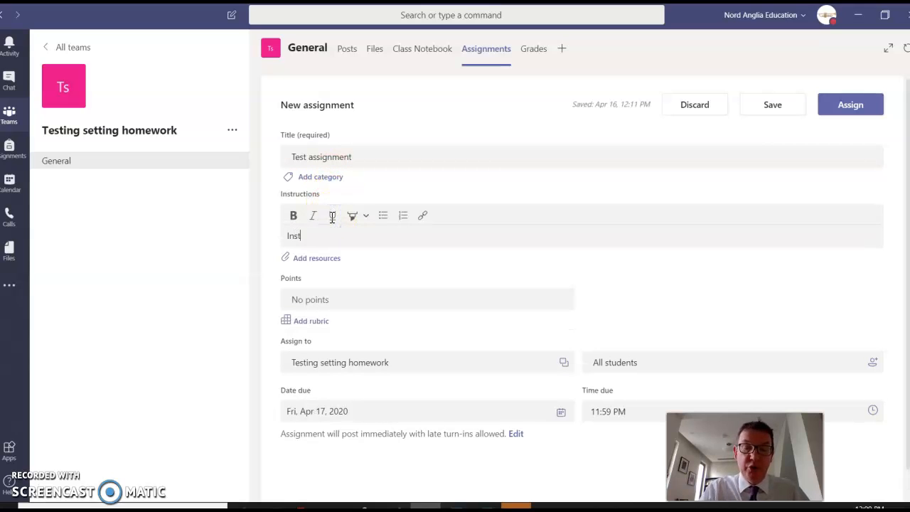
click(374, 243)
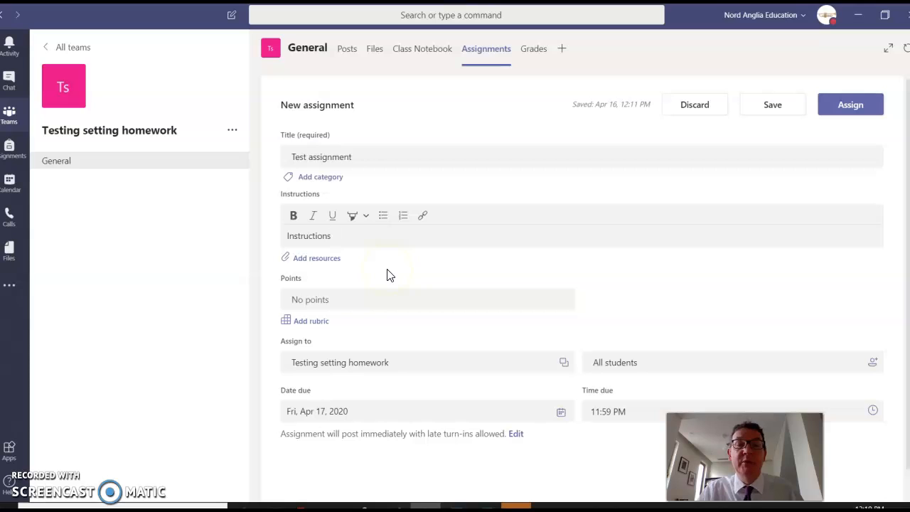
Set the new assignment's points to 9 and discard the assignment.
click(358, 301)
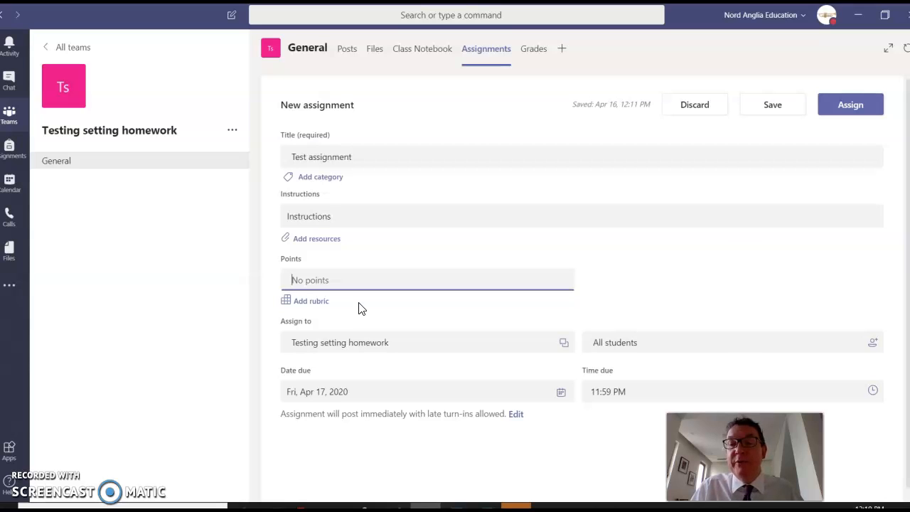
text(1)
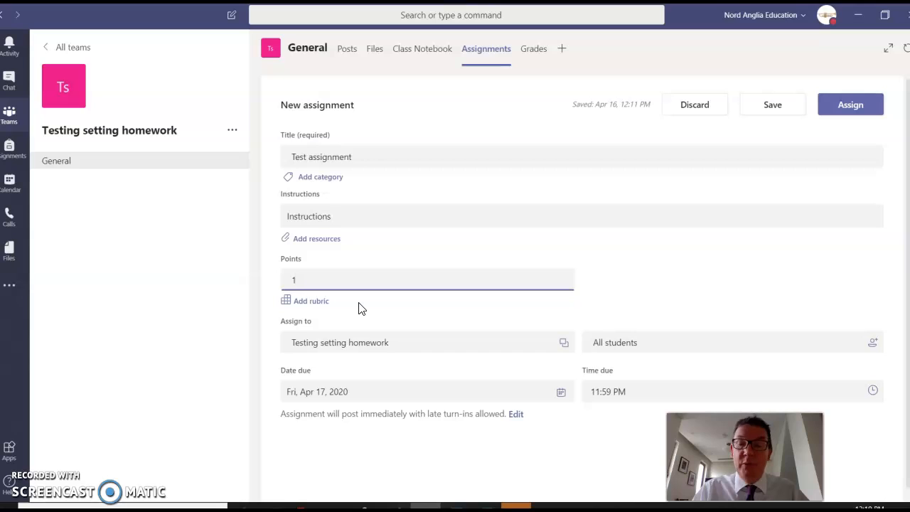
click(414, 317)
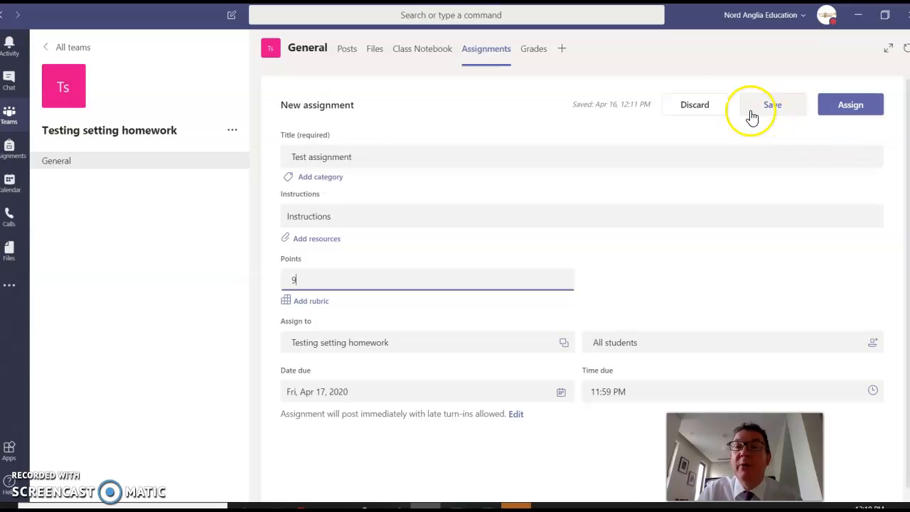
click(706, 108)
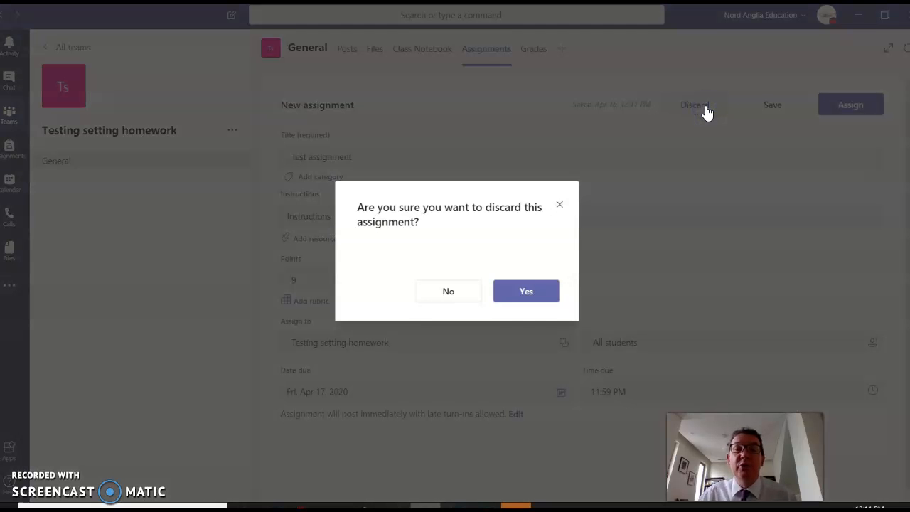
click(512, 295)
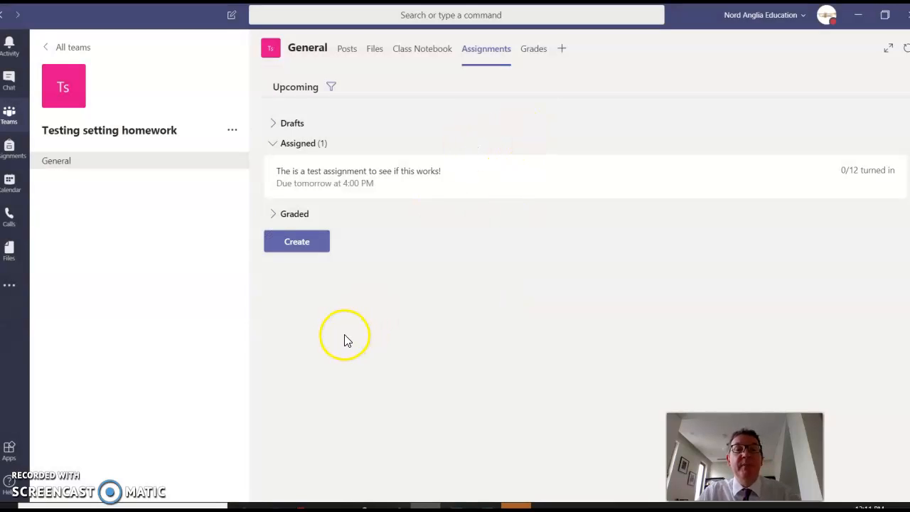
Open the assignment "The is a test assignment to see if this works!" and review its to-grade and graded student lists.
click(392, 185)
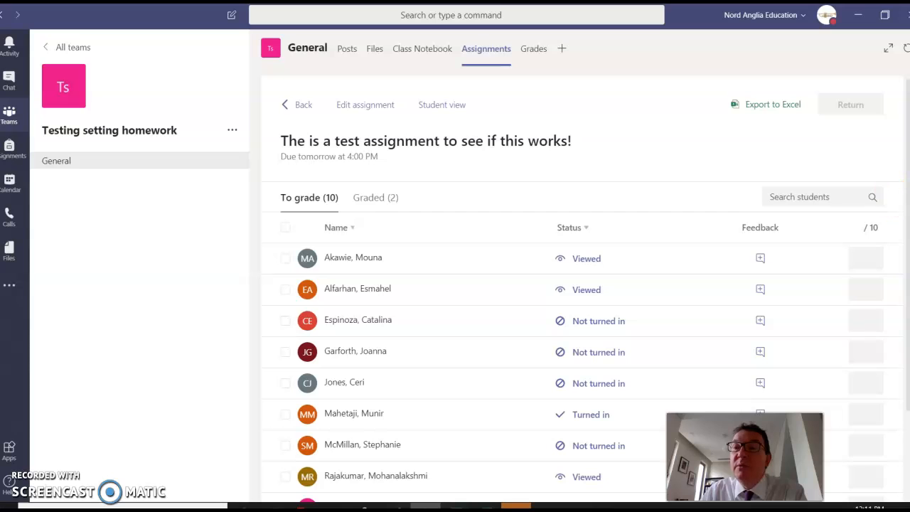
scroll(902, 196, down, 3)
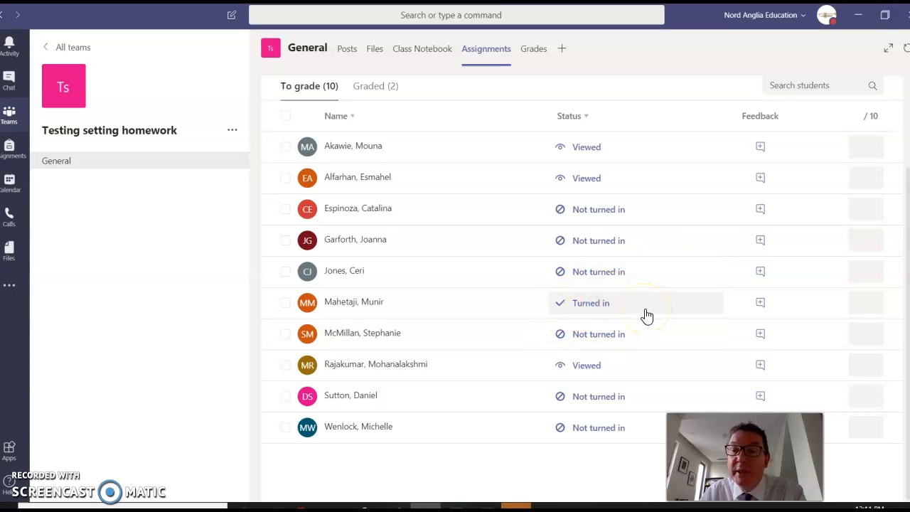
click(367, 91)
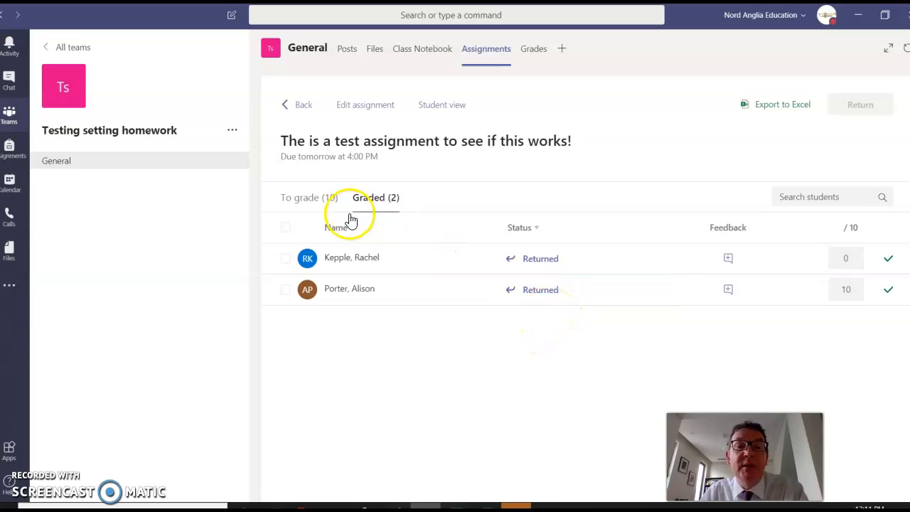
click(314, 198)
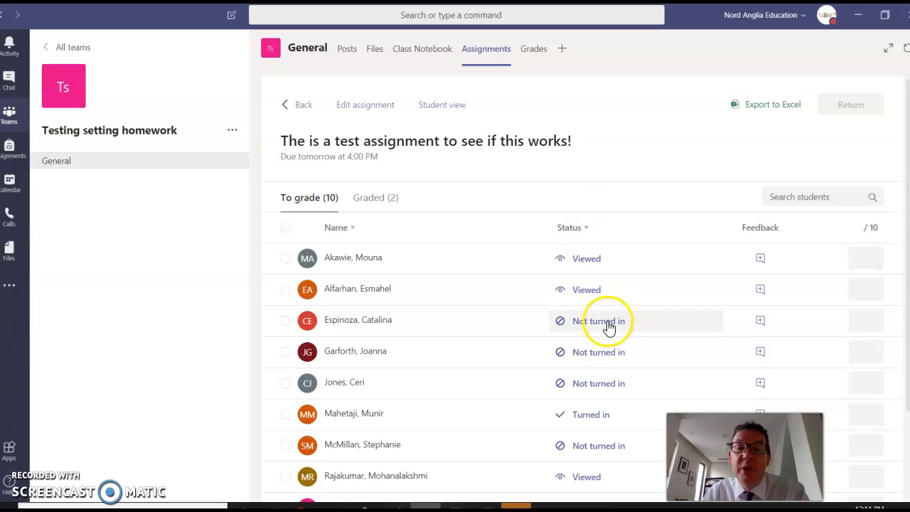
Open the turned-in student submission and enter feedback that thanks the student by first name and says "this is excellent.".
click(586, 421)
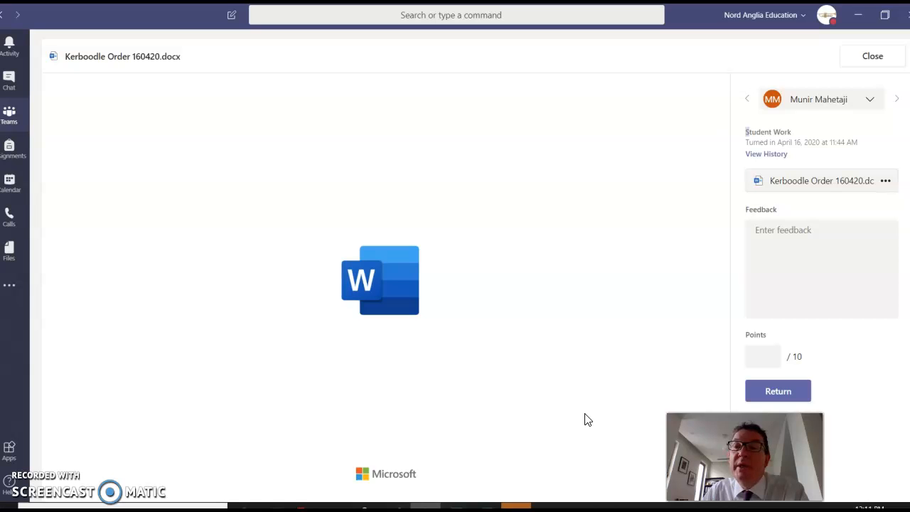
click(450, 355)
click(586, 315)
click(805, 230)
text(Thank)
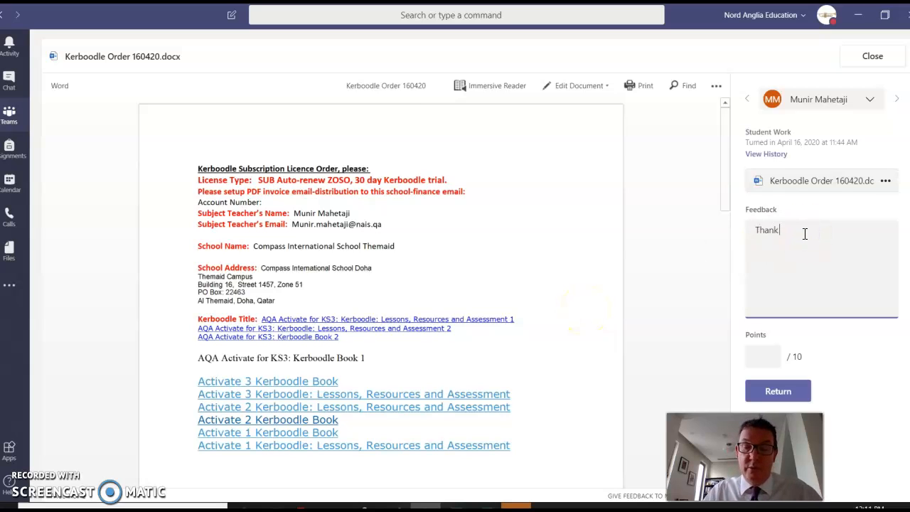
text( you Munir, )
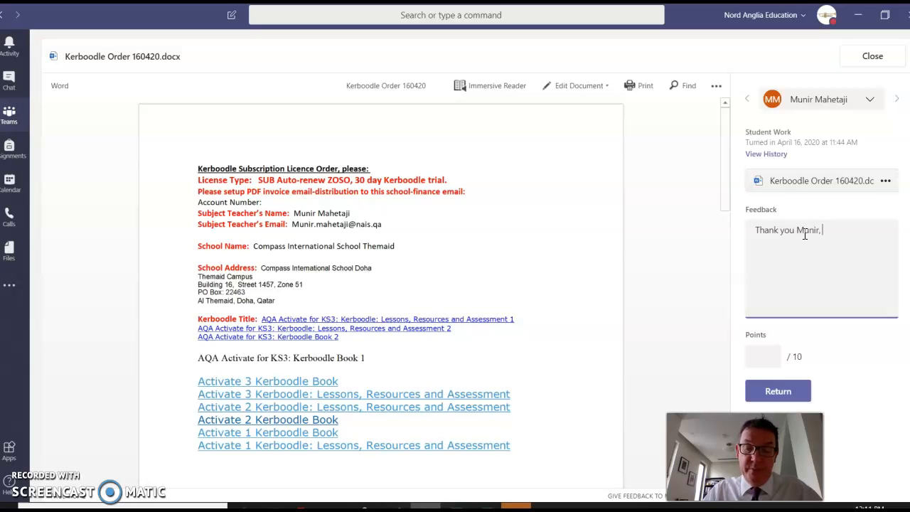
text(this is excellent.)
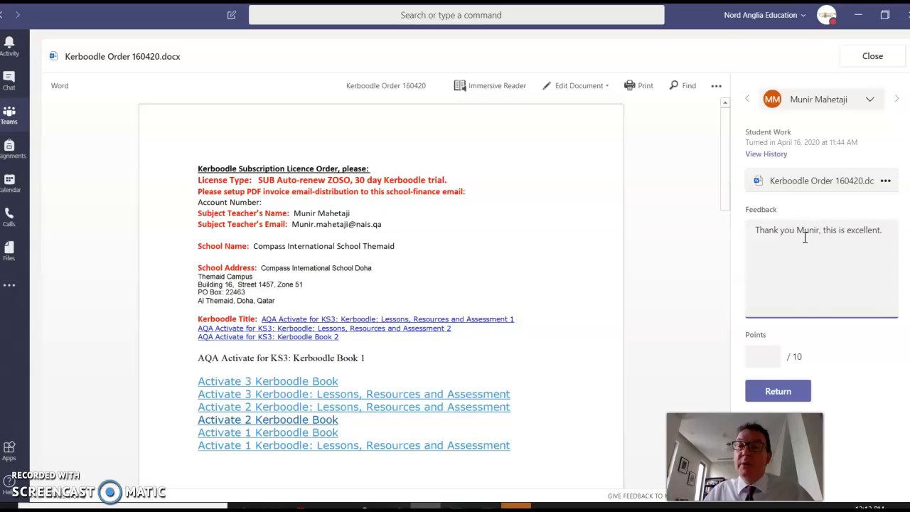
Award the submission 10 points, return it to the student and close the submission.
click(777, 356)
text(10)
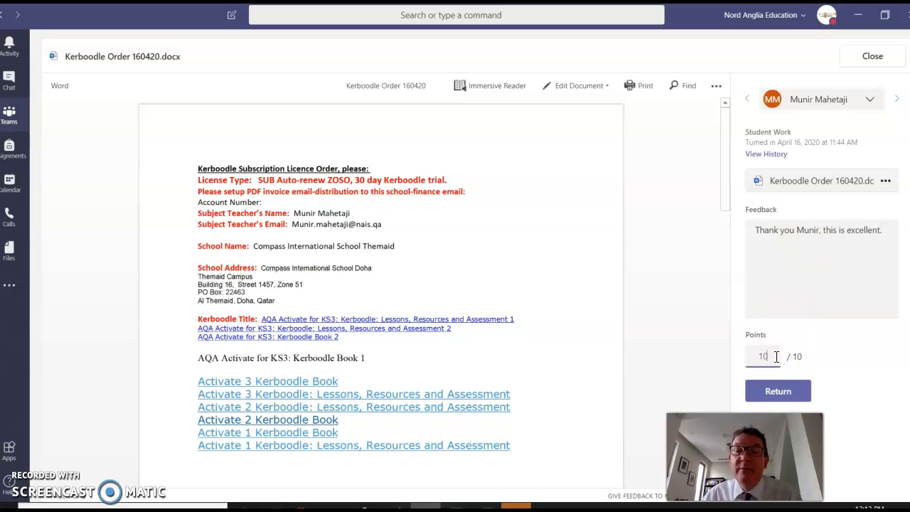
click(784, 393)
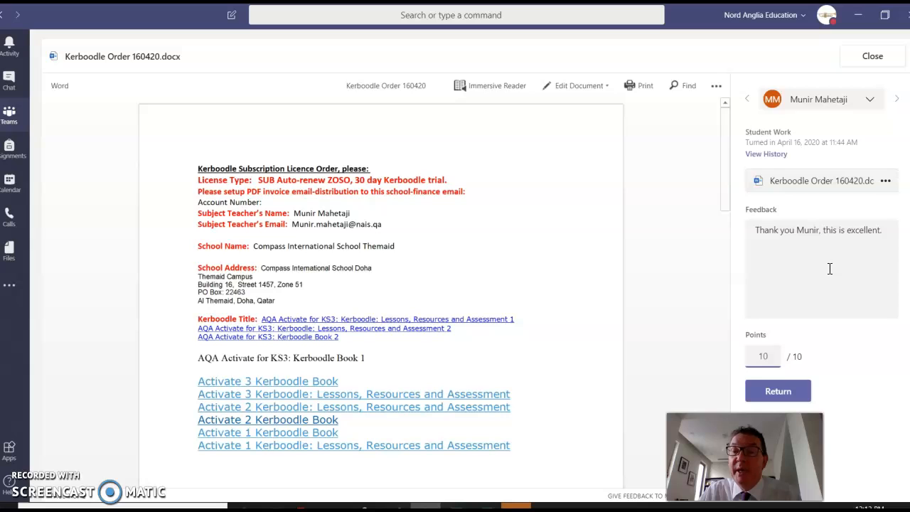
click(769, 389)
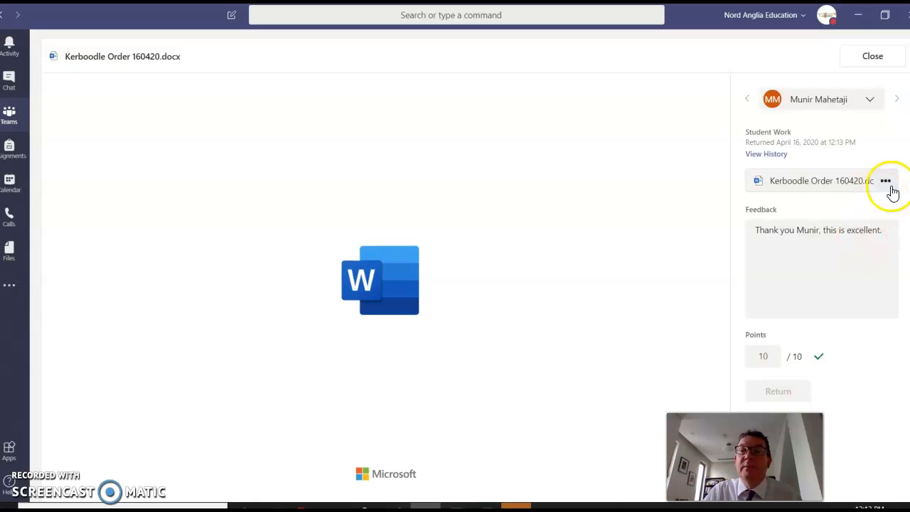
click(874, 57)
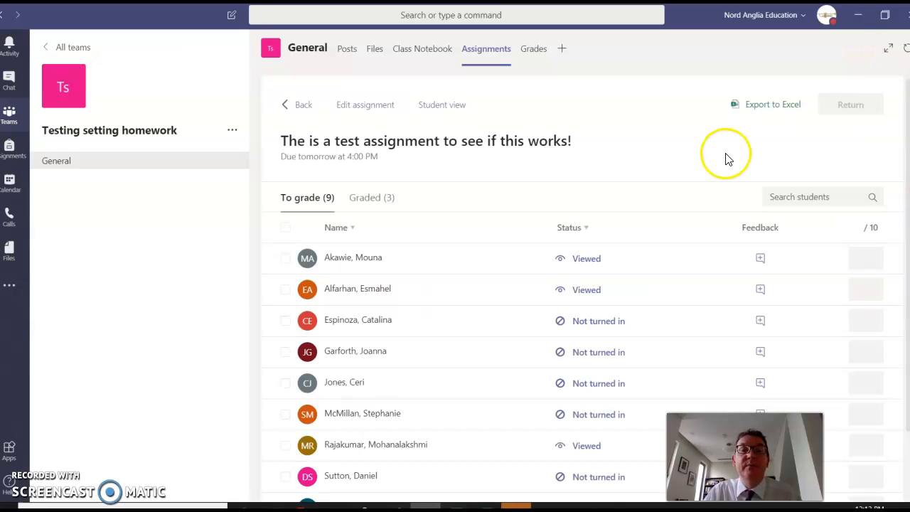
Check the assignment's graded students against those still to grade, and go back to the assignments overview.
click(372, 201)
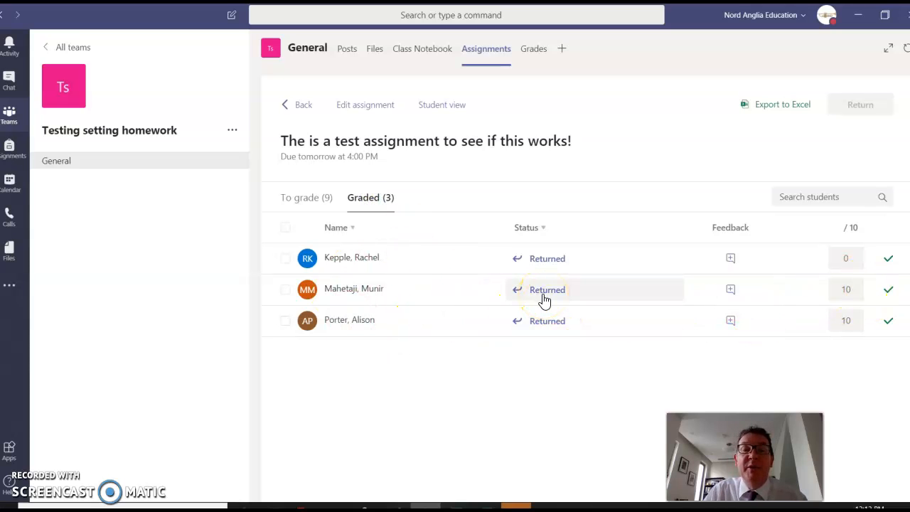
click(298, 203)
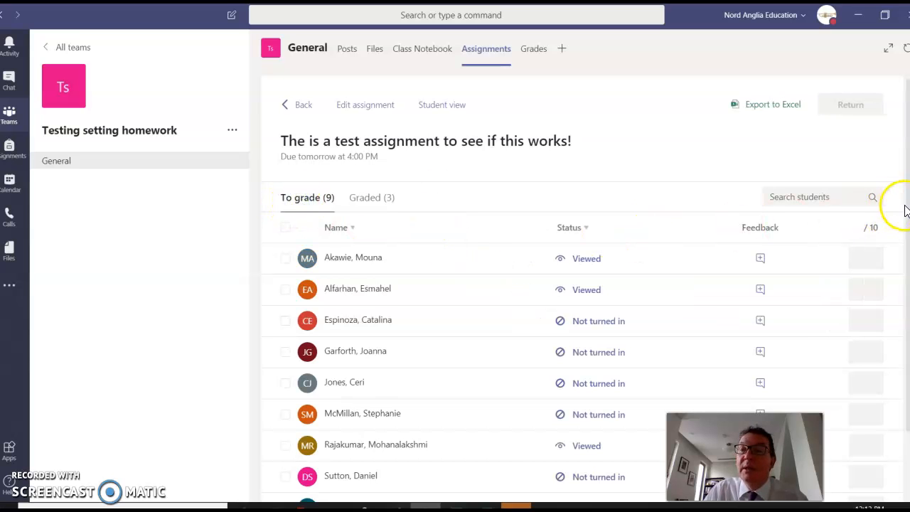
drag(907, 207, 908, 278)
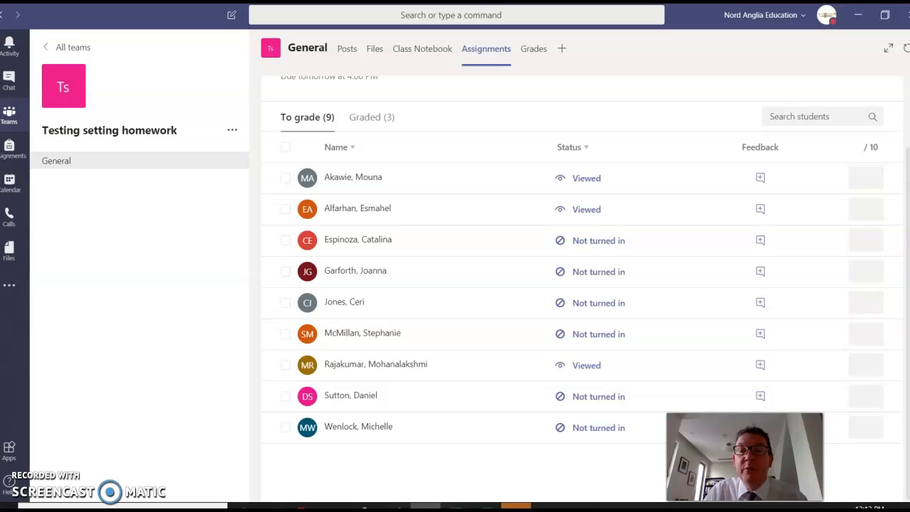
drag(909, 277, 891, 159)
click(372, 197)
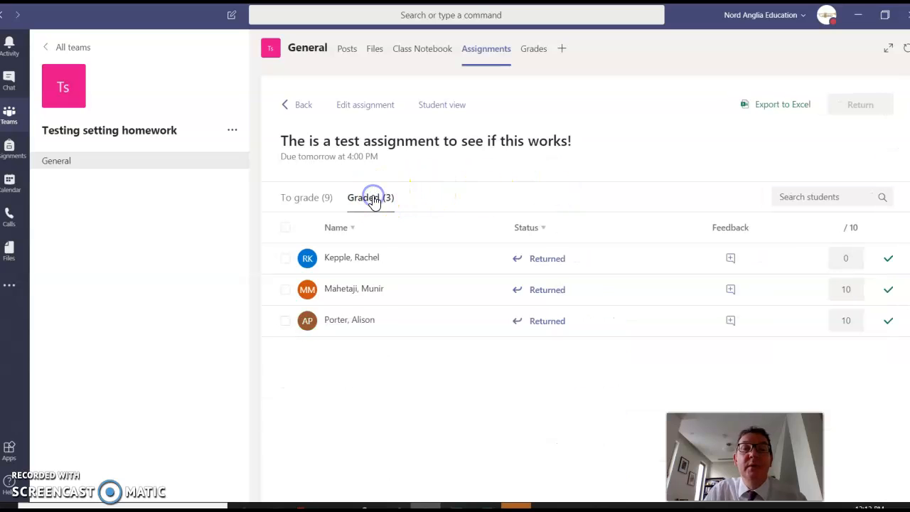
click(304, 202)
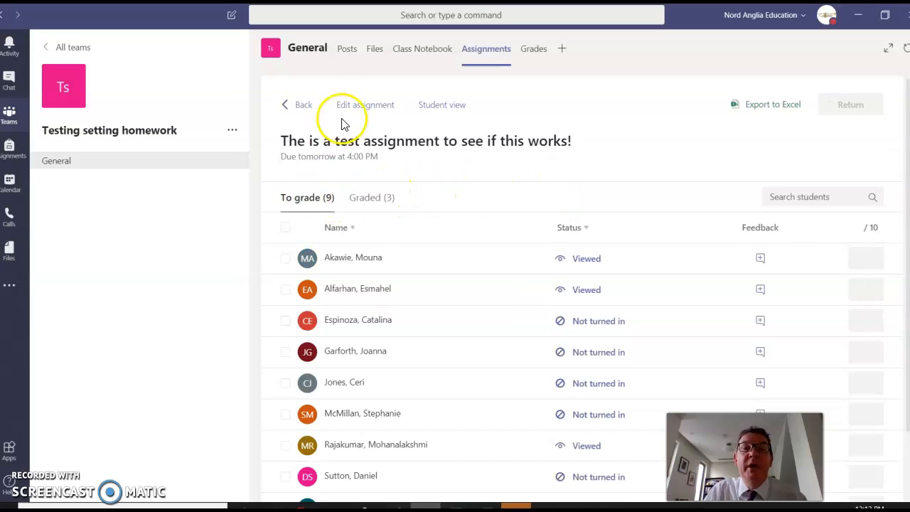
click(299, 108)
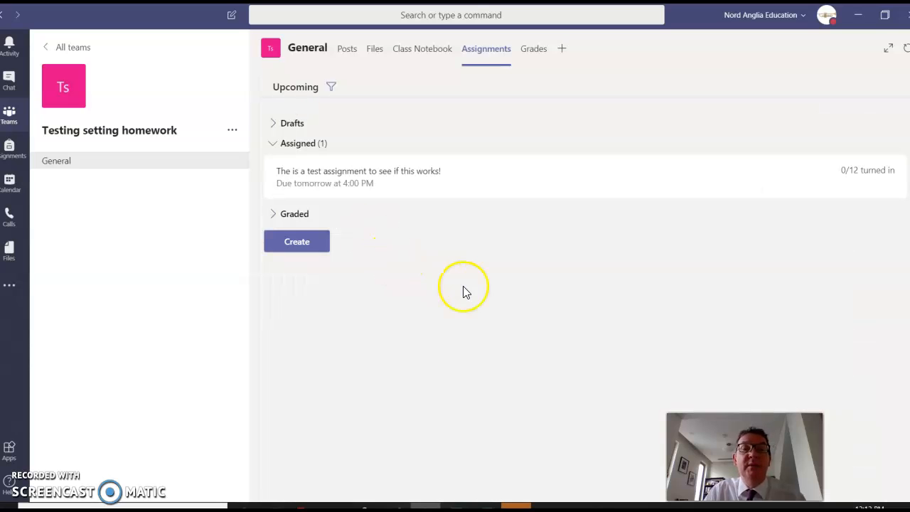